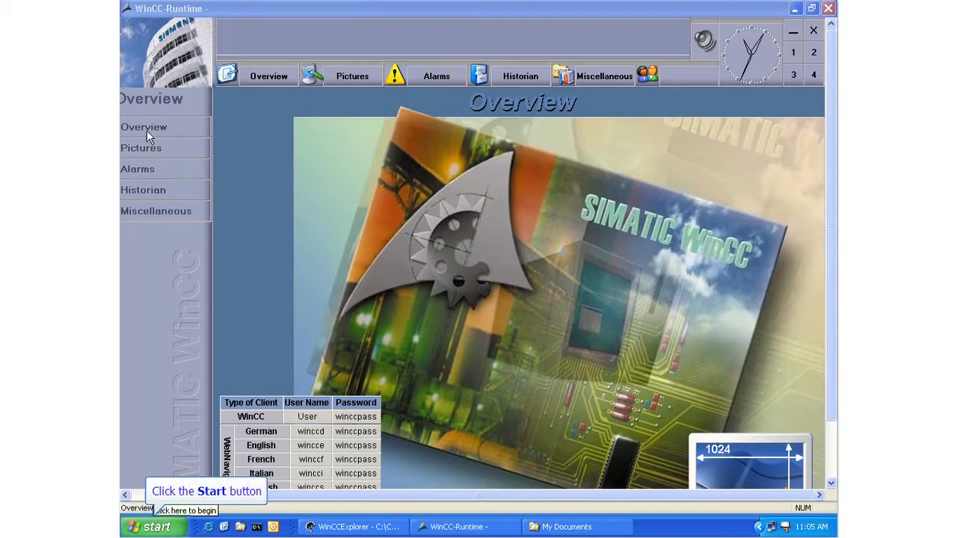
Create a blank Excel workbook via Start > New Office Document and open the DataMonitor Excel Workbook Wizard.
left_click(156, 526)
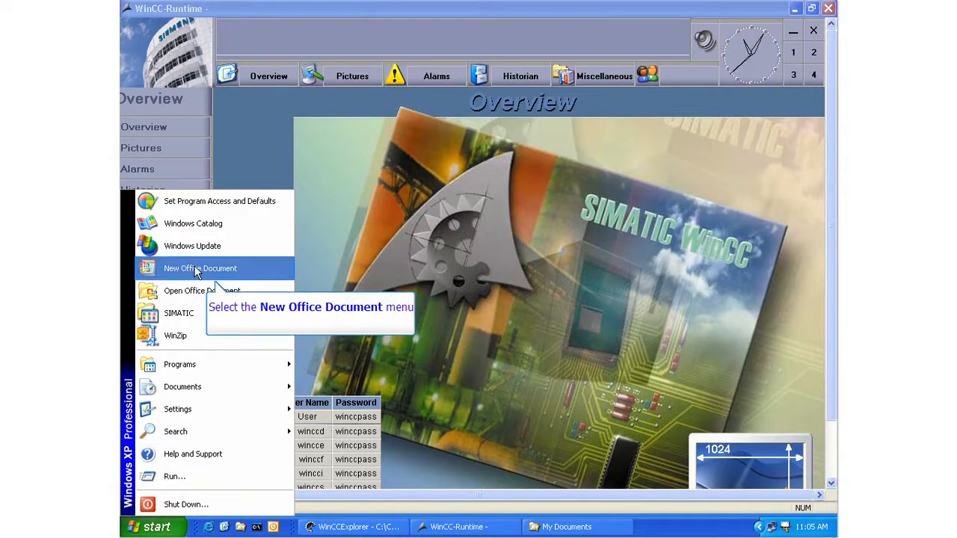
left_click(207, 269)
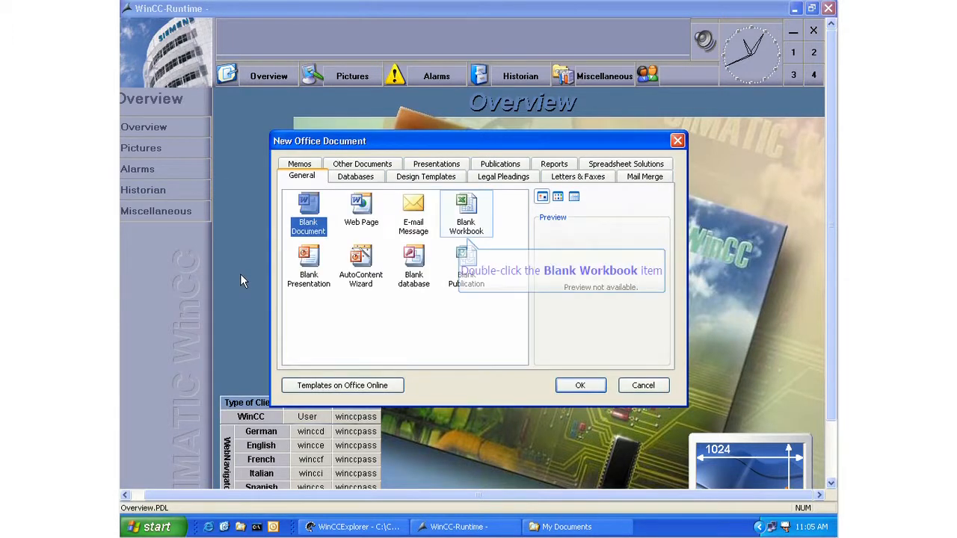
double_click(466, 214)
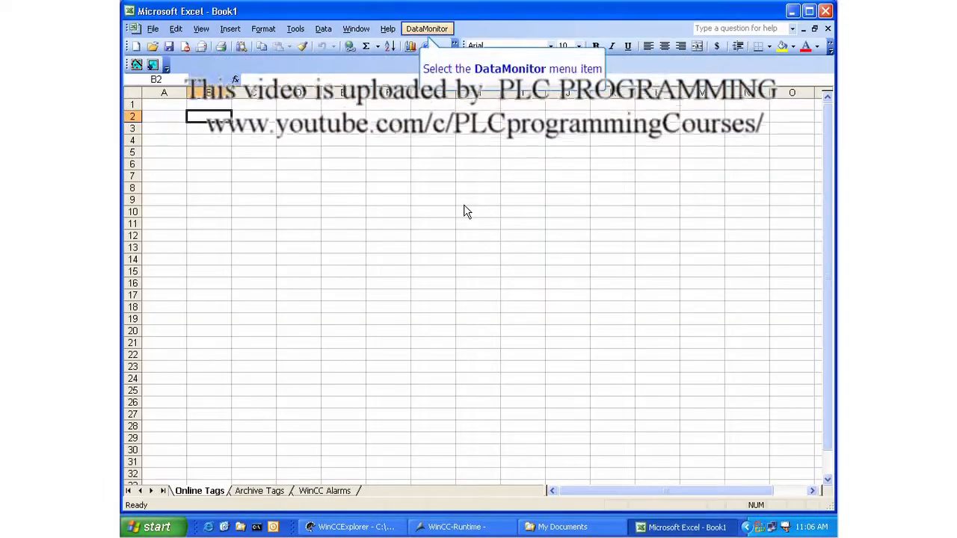
left_click(426, 28)
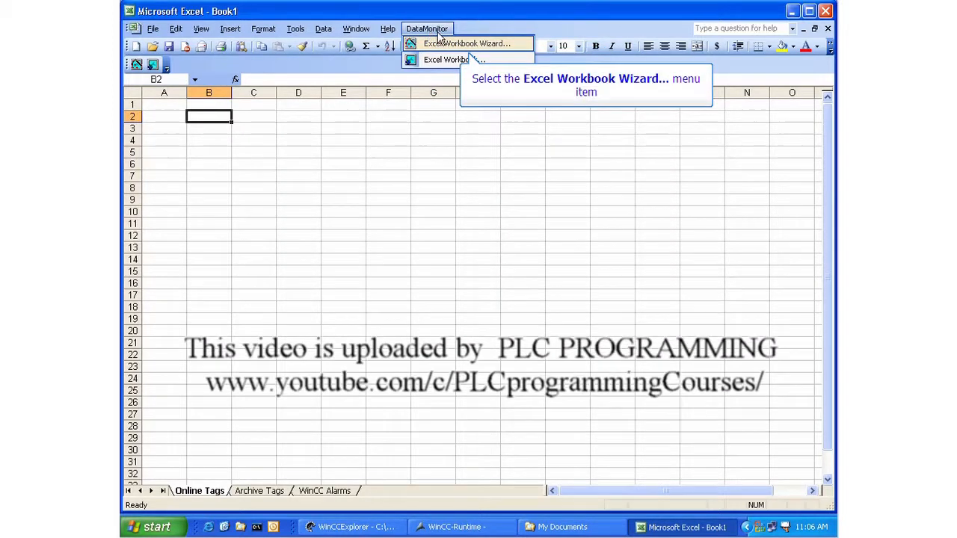
left_click(447, 45)
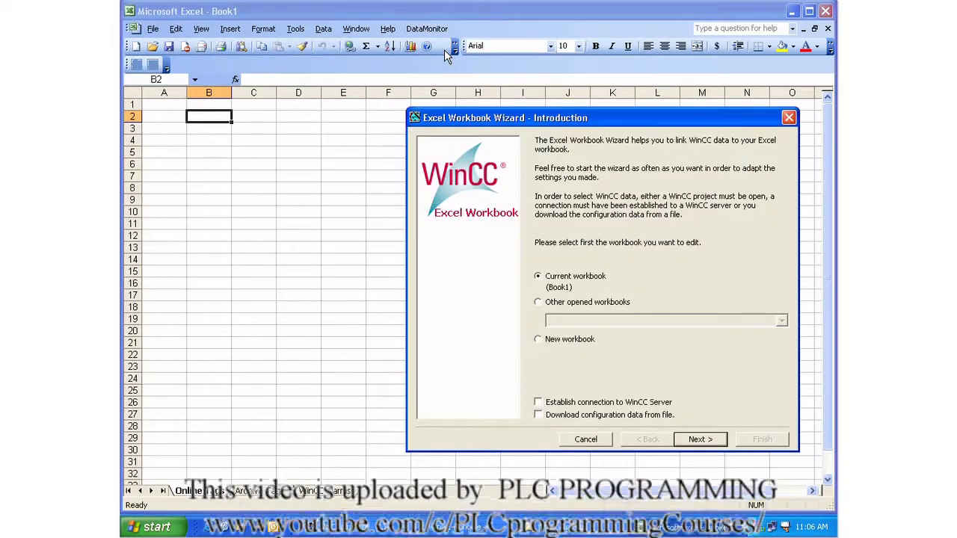